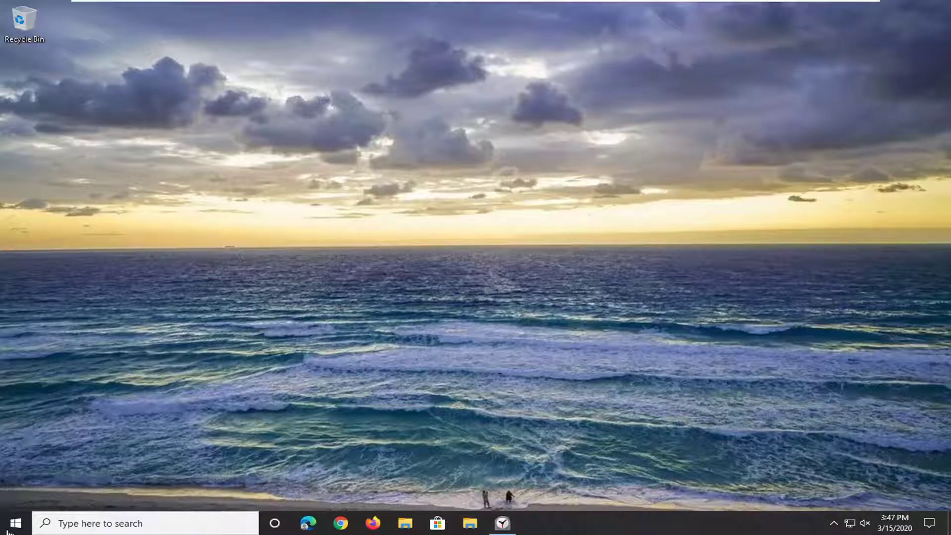
Open Start menu search to look up the %localappdata% folder
left_click(13, 527)
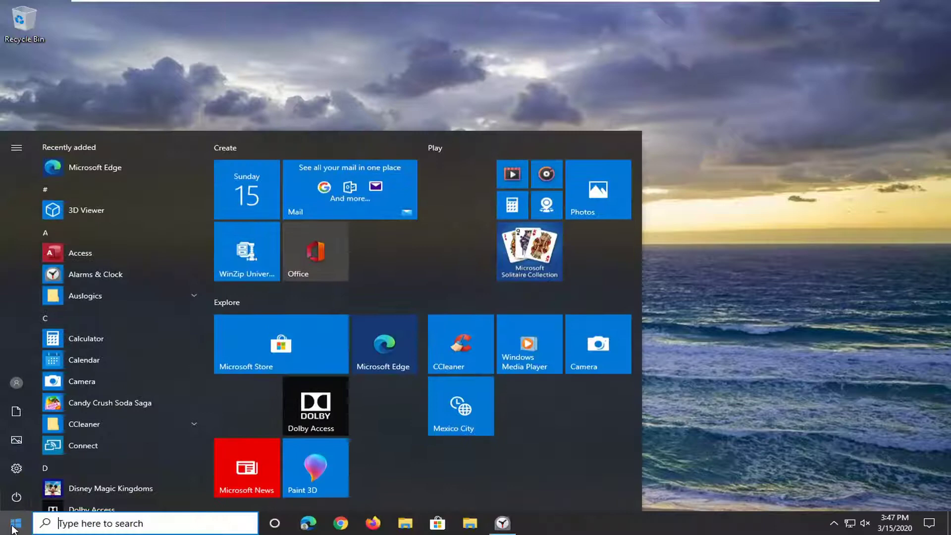
type("%")
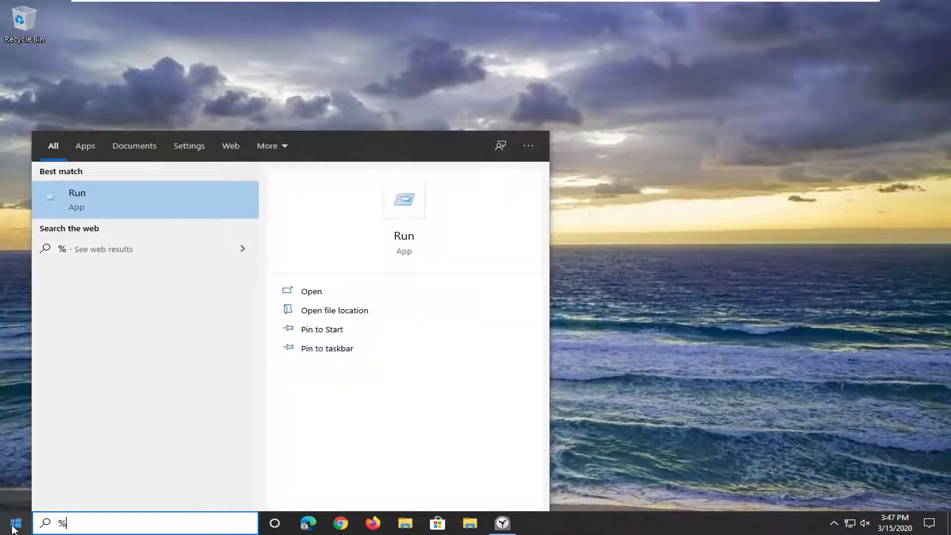
type("loca")
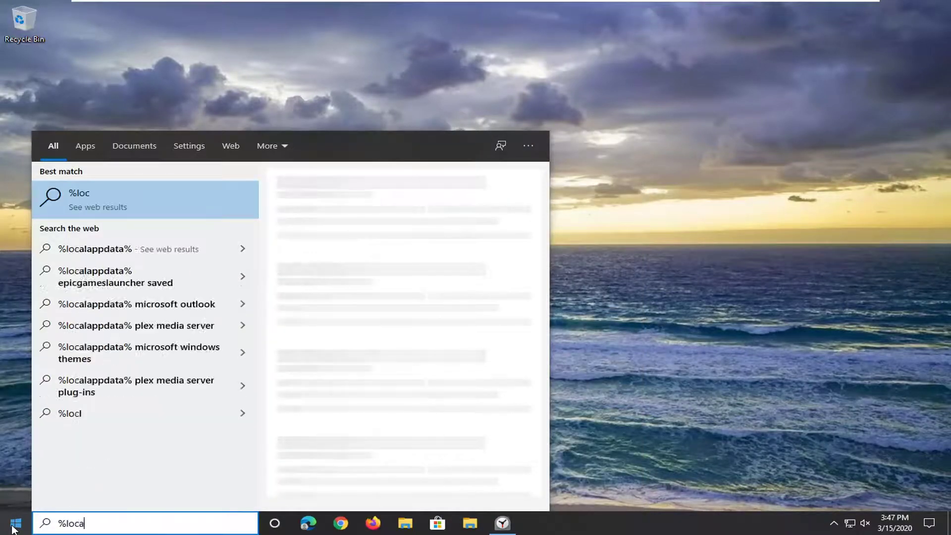
type("lappdata")
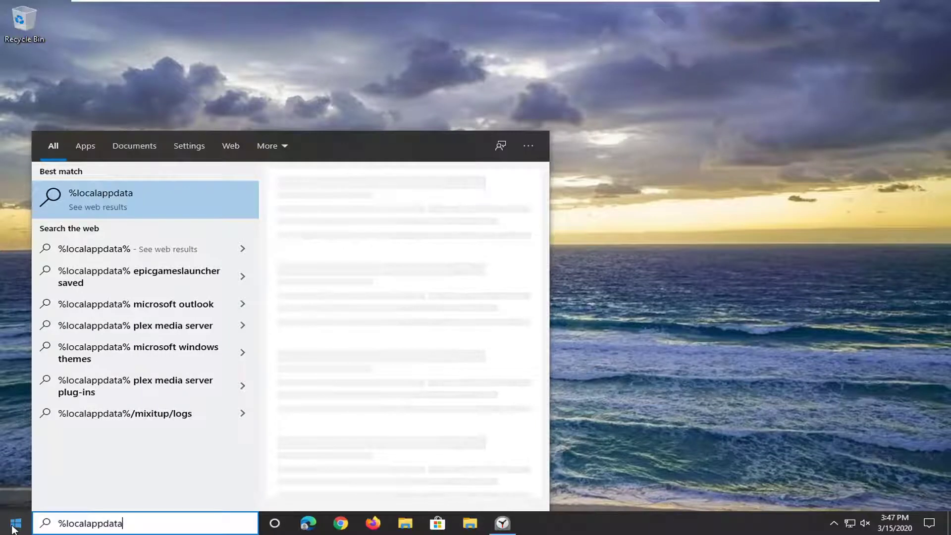
type("%")
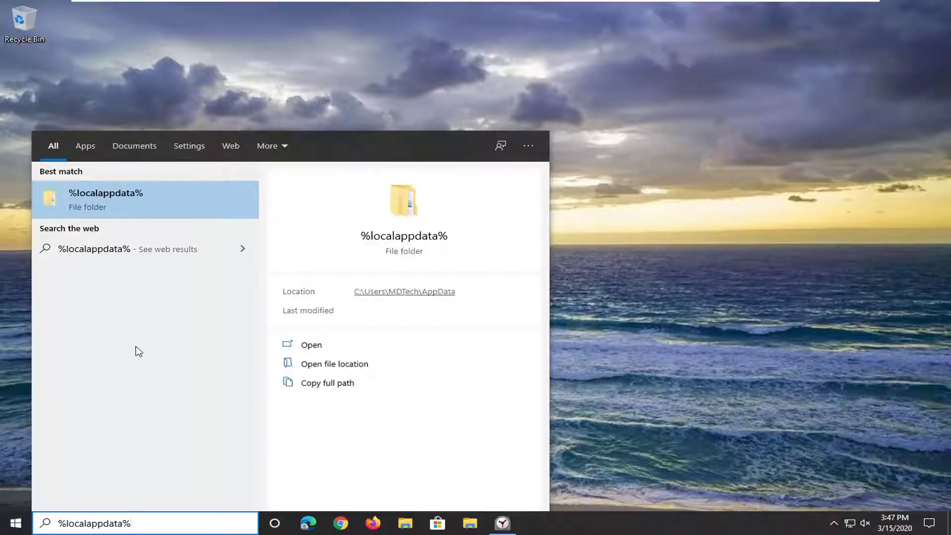
Open the %localappdata% folder, reposition its window, and enter the Packages folder
left_click(123, 207)
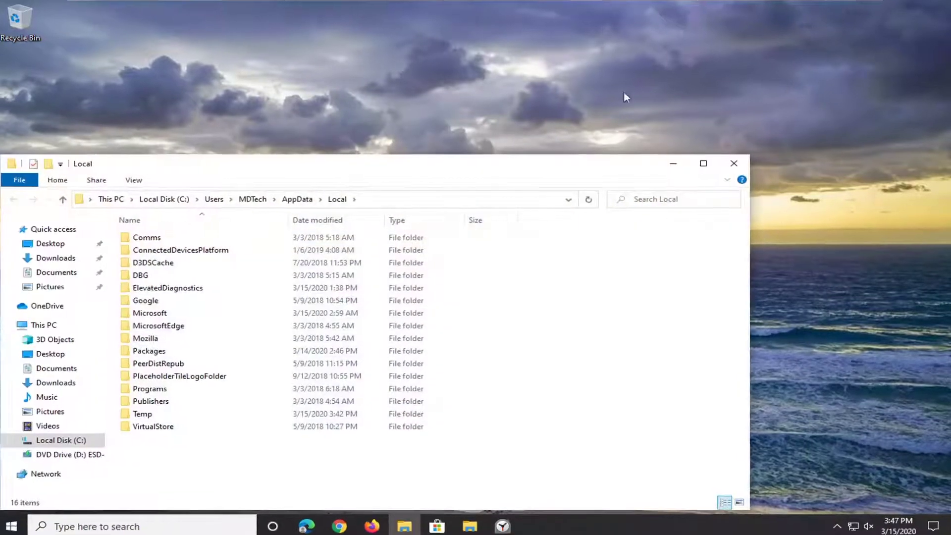
left_click_drag(489, 164, 593, 58)
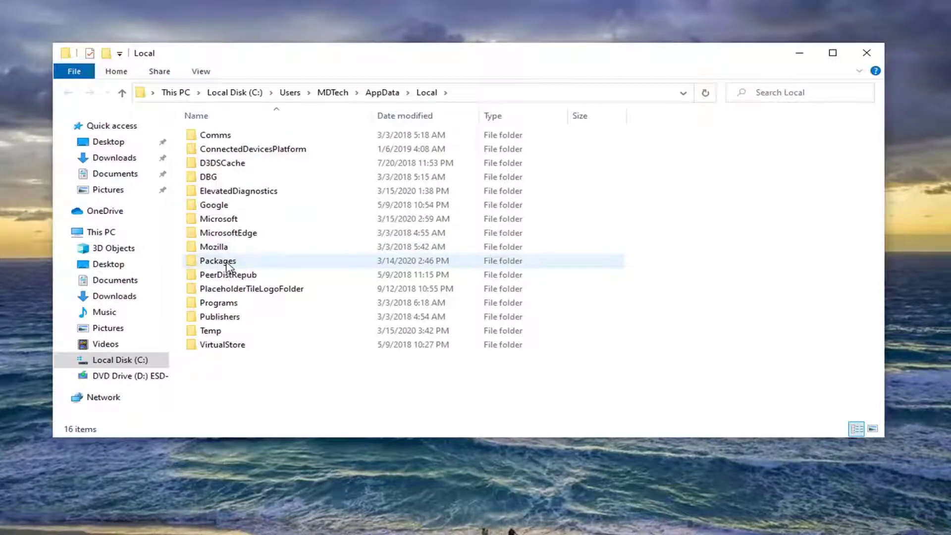
double_click(218, 261)
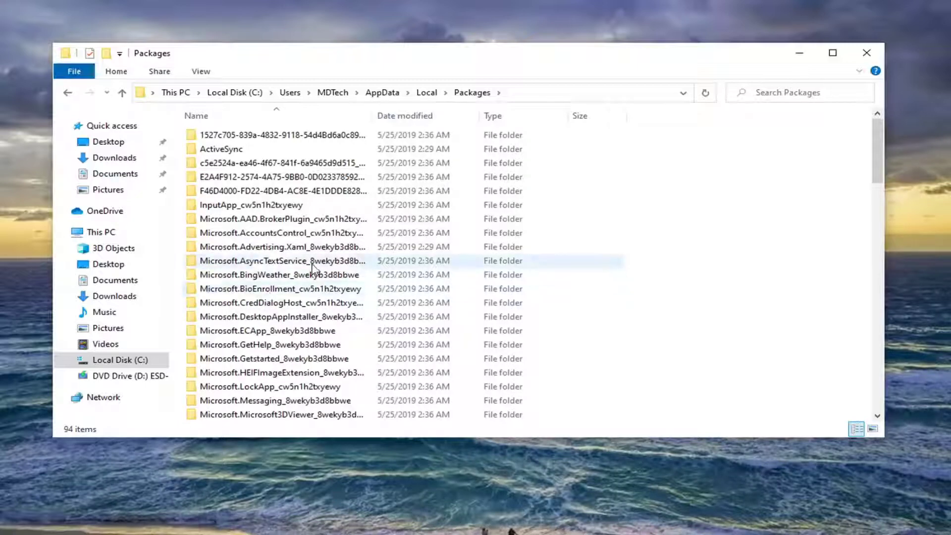
scroll(312, 266, "down", 5)
scroll(305, 266, "down", 5)
scroll(302, 265, "down", 5)
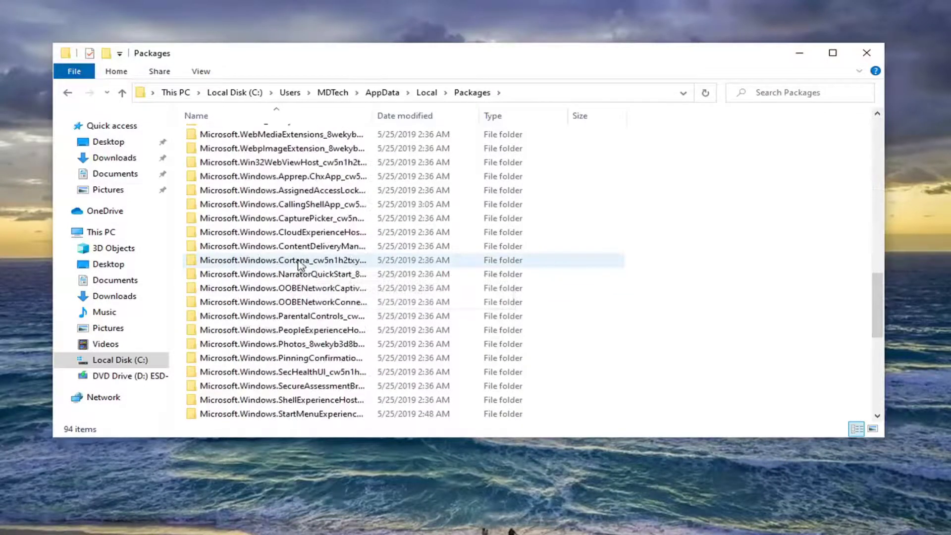
scroll(302, 264, "down", 5)
scroll(301, 265, "down", 3)
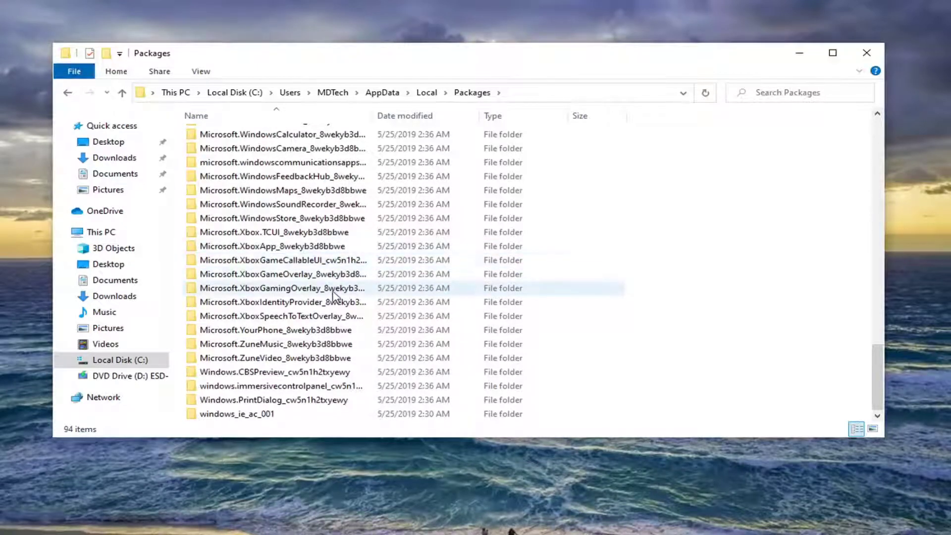
scroll(333, 296, "up", 4)
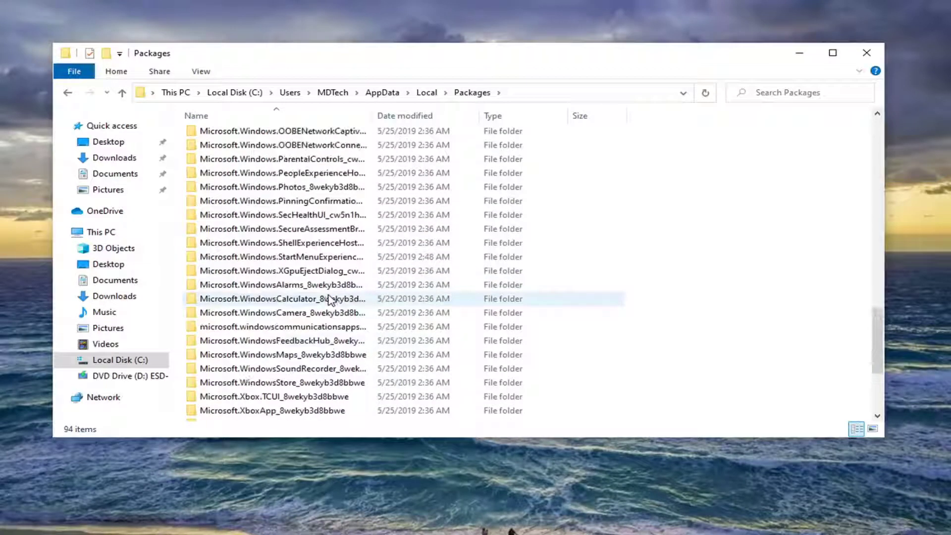
Select Microsoft.WindowsCamera_8wekyb3d8bbwe and widen the Name column to show full names
left_click(283, 175)
left_click(293, 159)
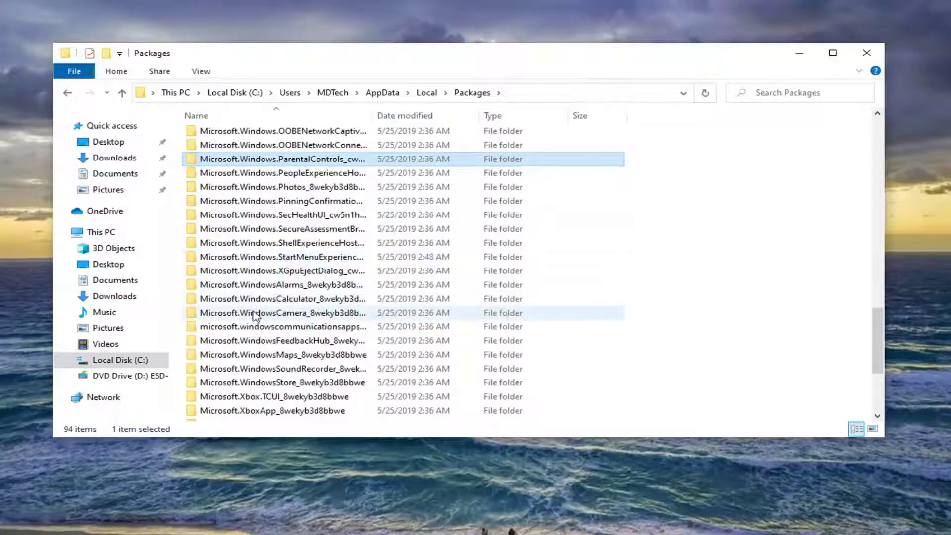
left_click(283, 312)
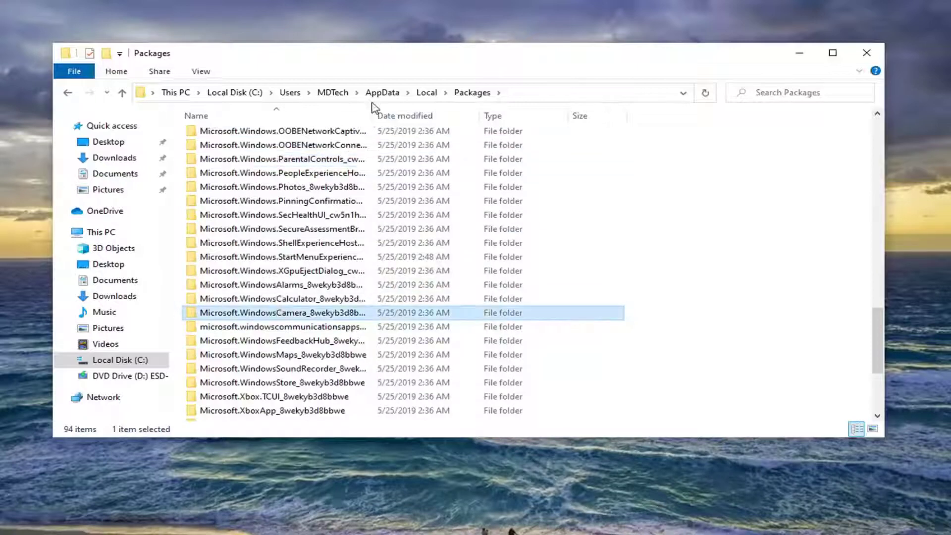
left_click_drag(375, 115, 517, 115)
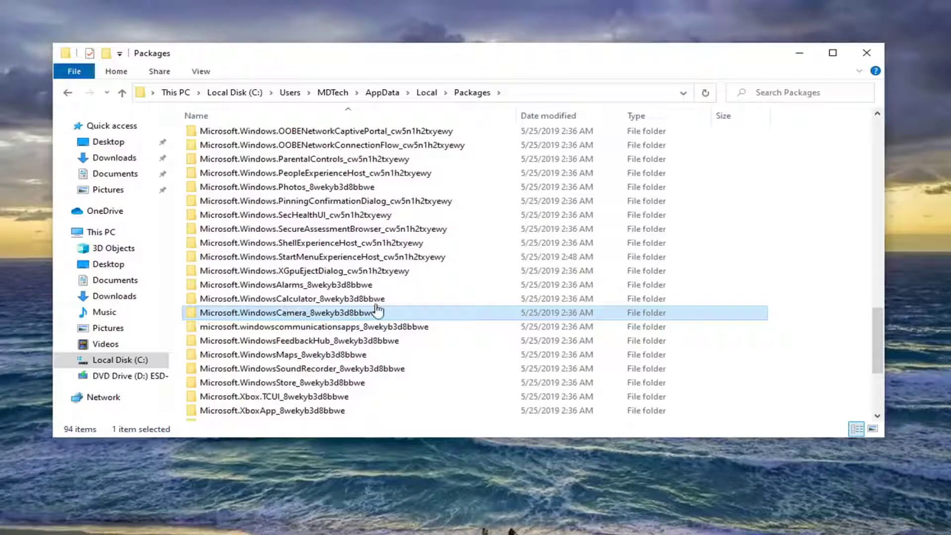
Add a leading underscore to the Microsoft.WindowsCamera_8wekyb3d8bbwe folder name
right_click(269, 315)
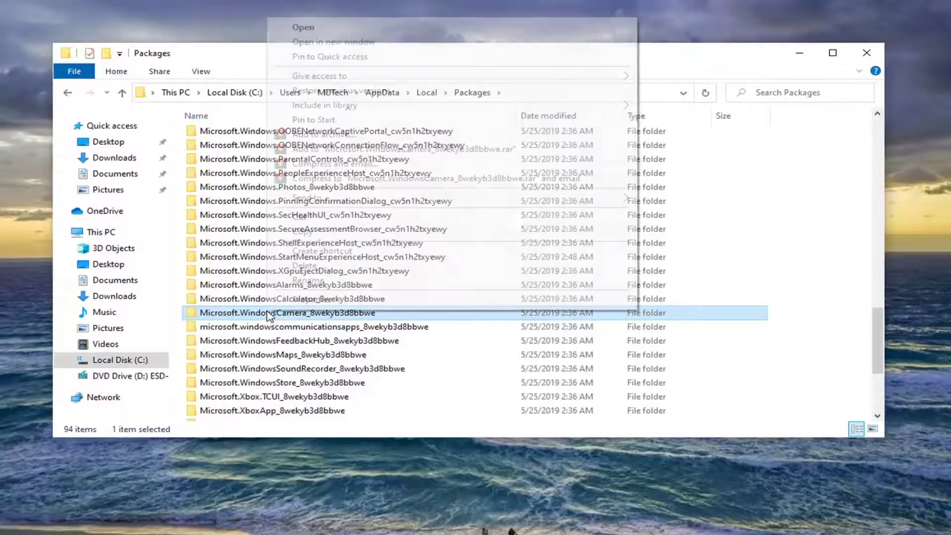
left_click(307, 280)
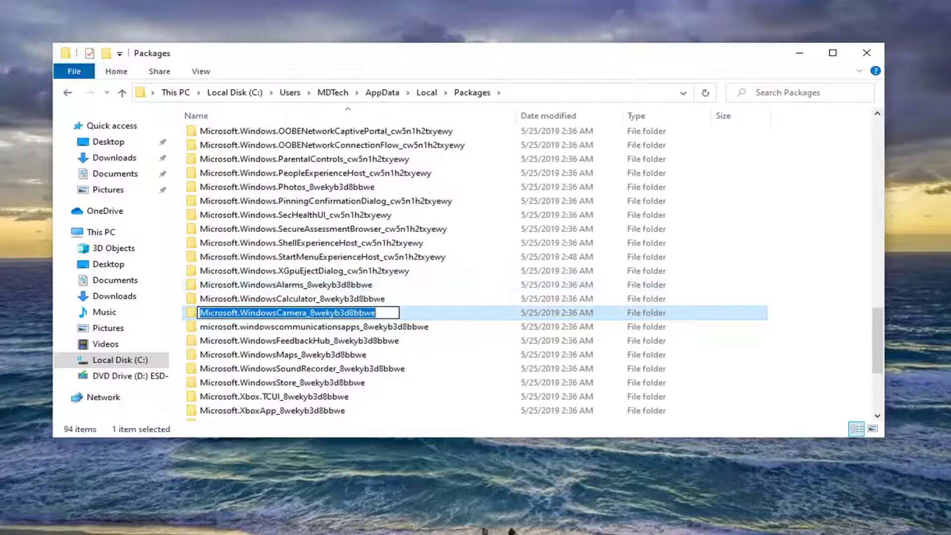
key("Home")
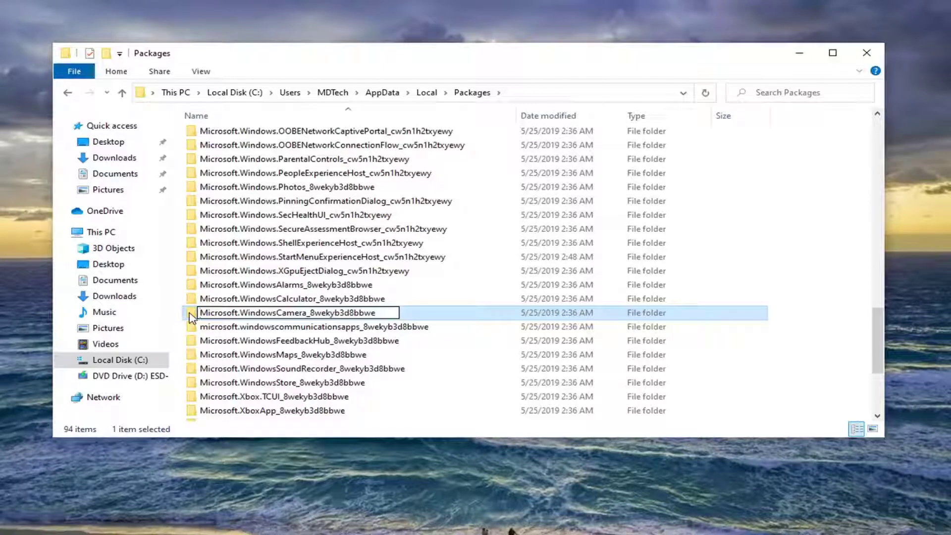
type("_")
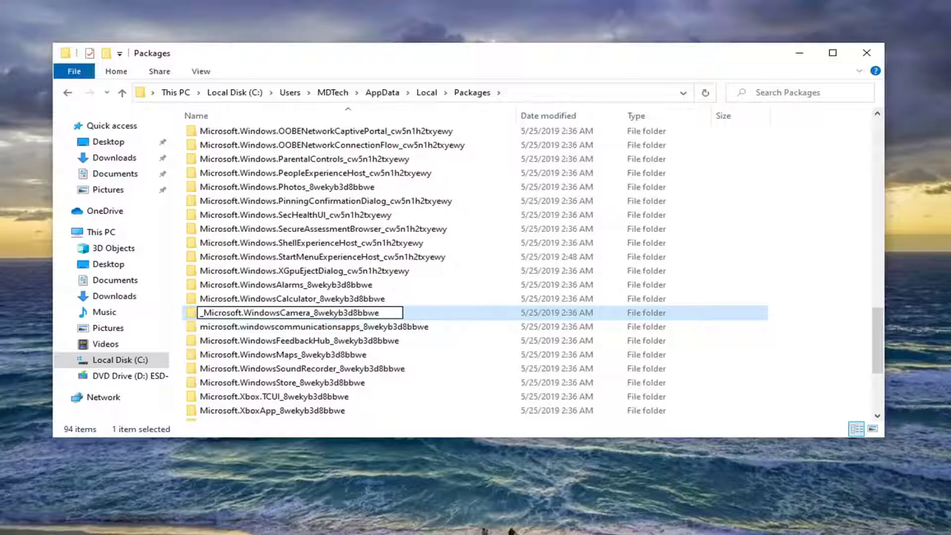
key("Return")
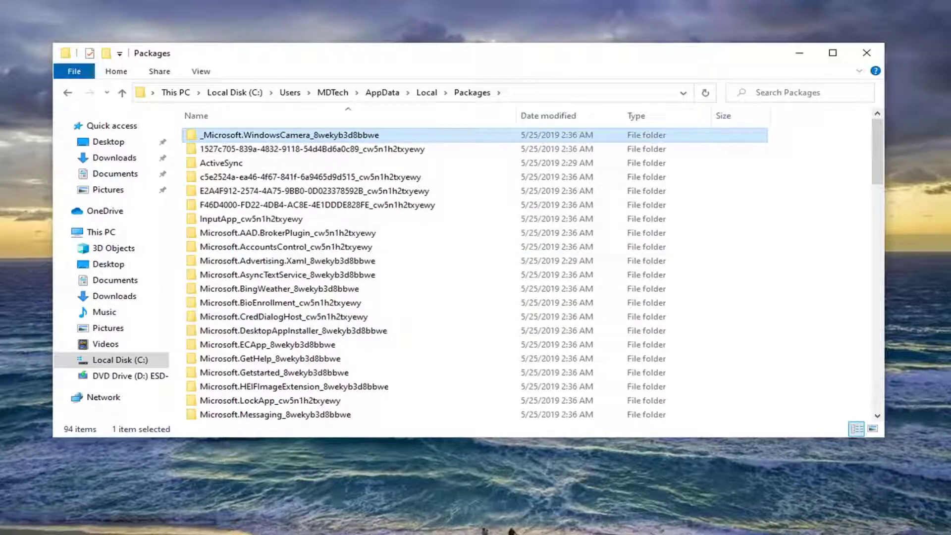
Close the Packages window and launch Microsoft Store from Start search
left_click(866, 52)
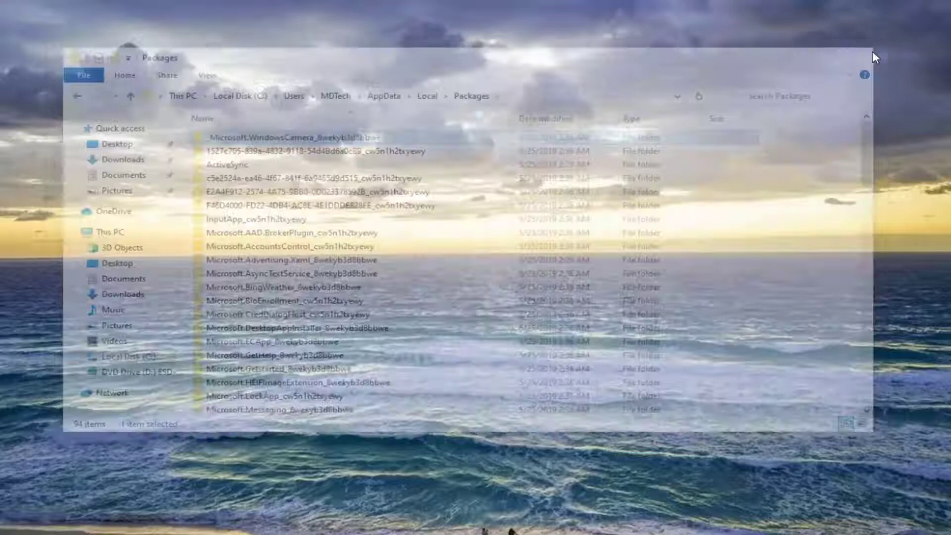
left_click(15, 524)
type("mi")
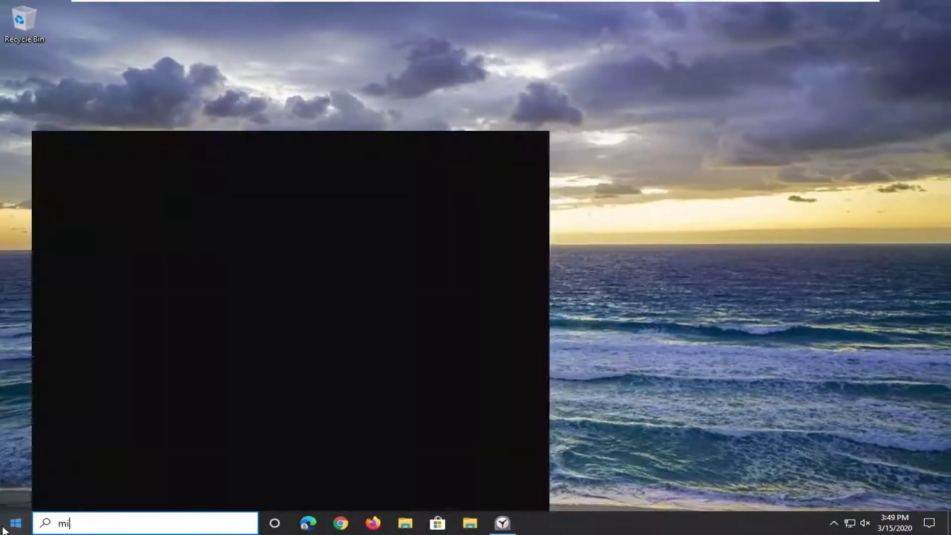
type("crosoft s")
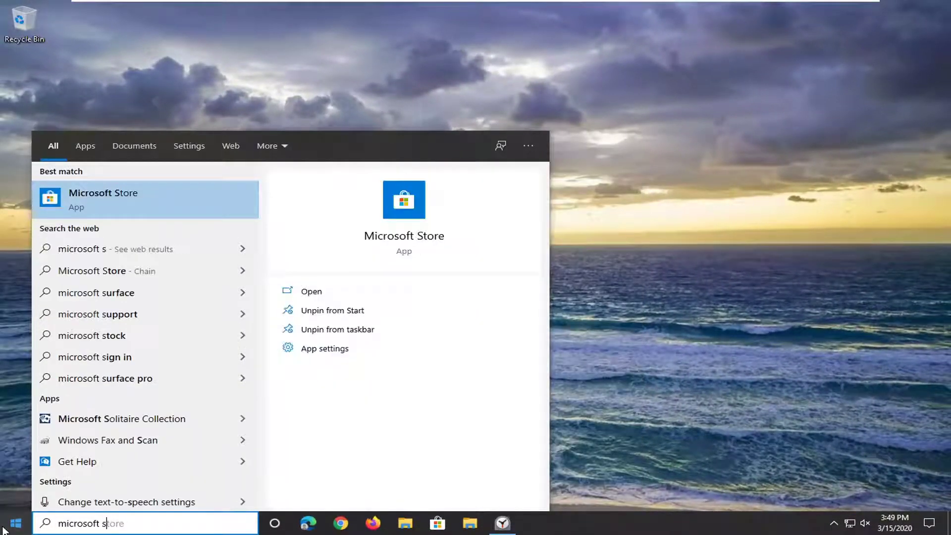
key("Return")
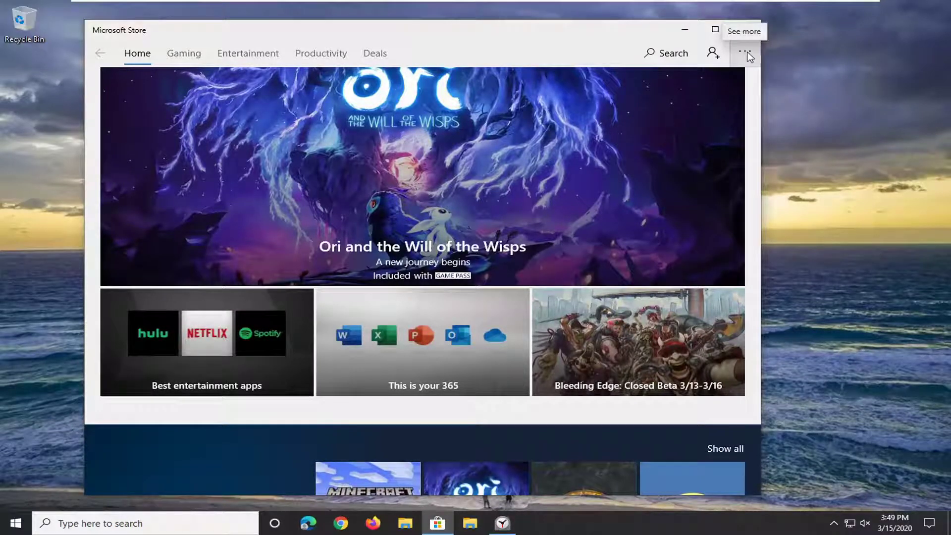
Go to the Store's Downloads and updates page via the See more menu
left_click(749, 55)
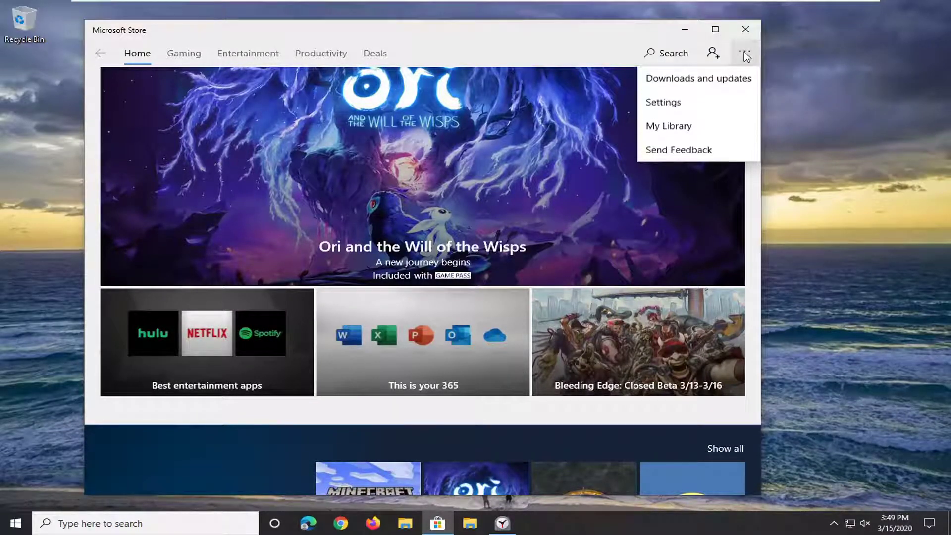
left_click(678, 83)
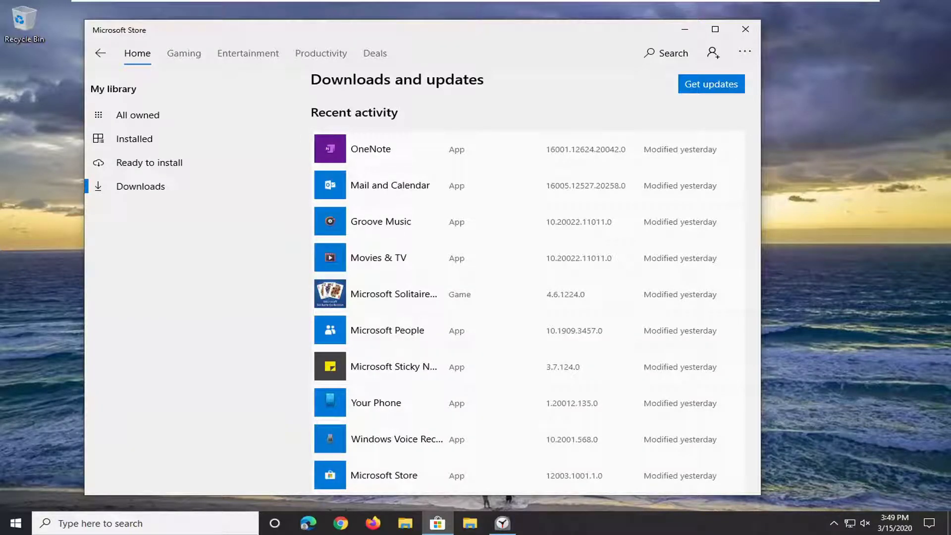
Run Get updates so the Store checks for new app versions
left_click(718, 88)
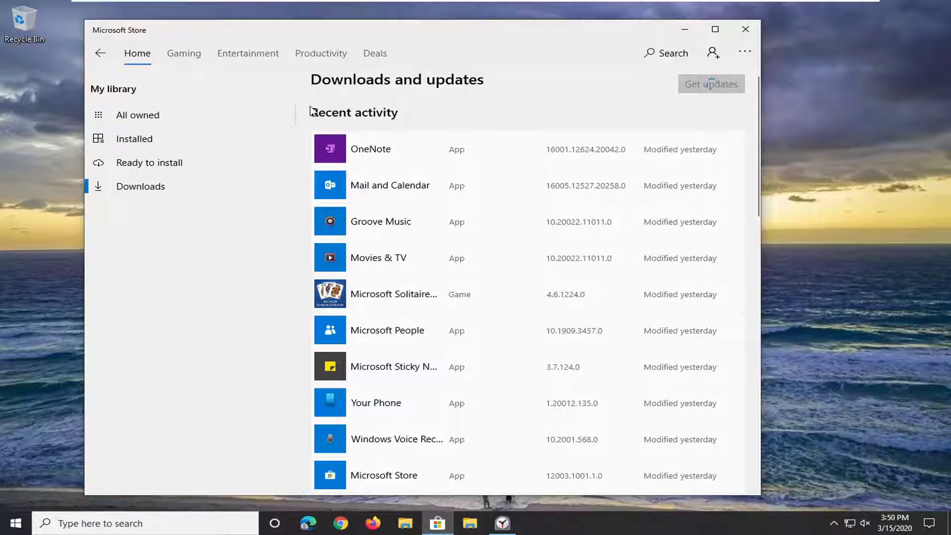
scroll(467, 223, "down", 3)
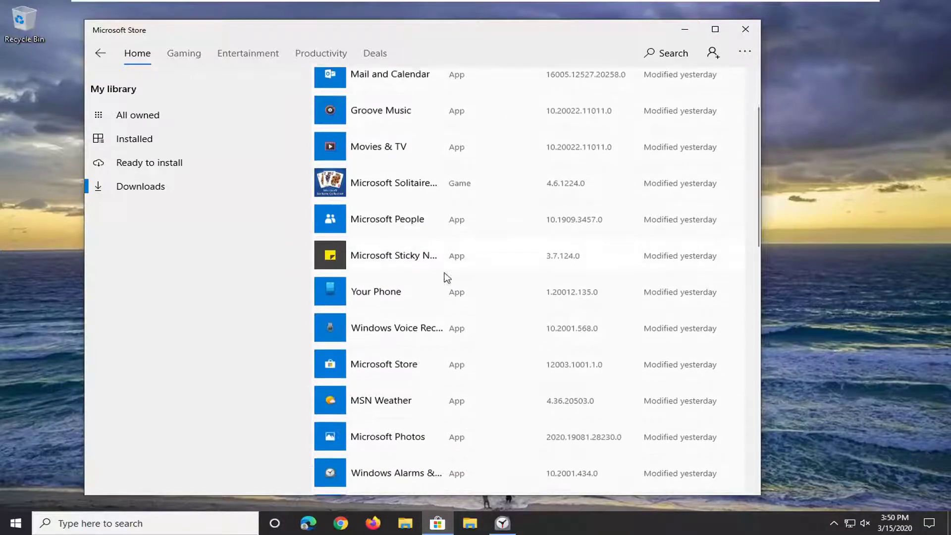
scroll(445, 282, "down", 1)
scroll(423, 364, "up", 3)
scroll(446, 319, "up", 1)
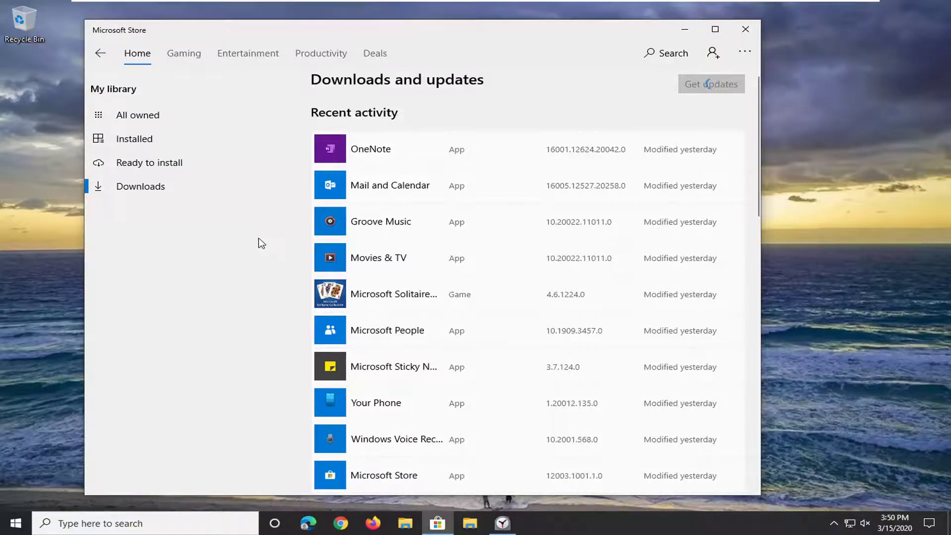
left_click_drag(527, 37, 571, 25)
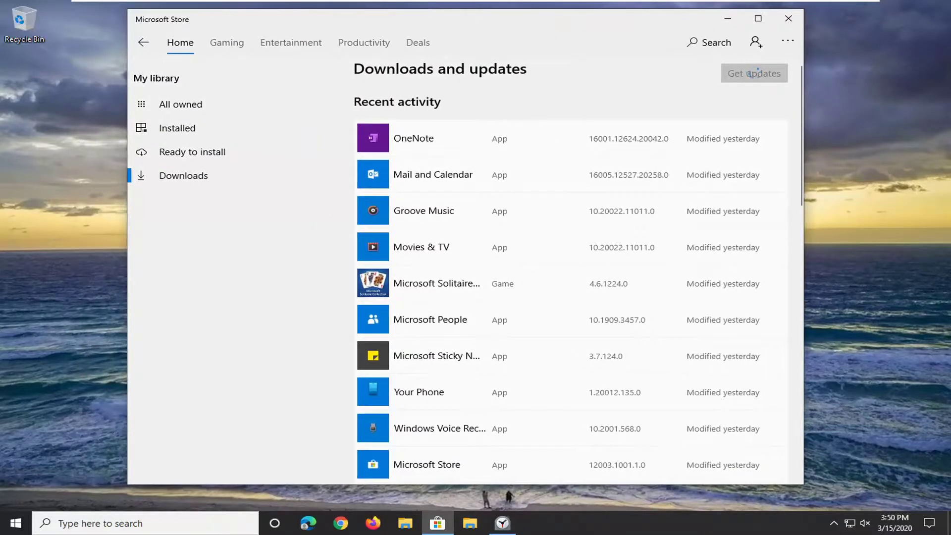